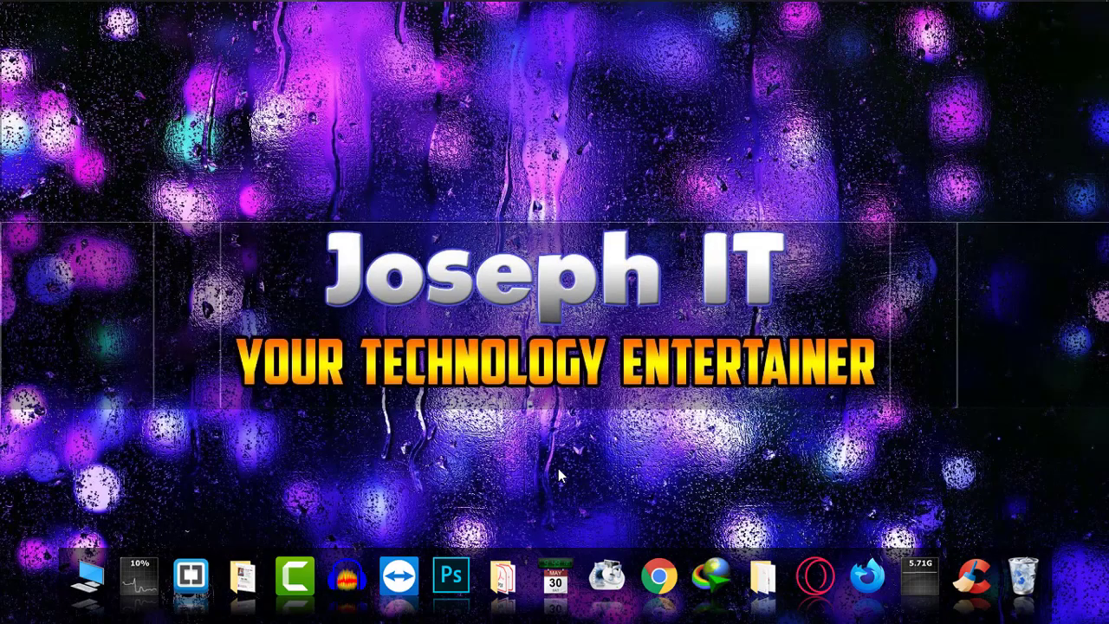
- Preview Love - 32021.mp4 from the New folder in GOM Player, close the player and minimize the folder window
click(498, 576)
click(485, 279)
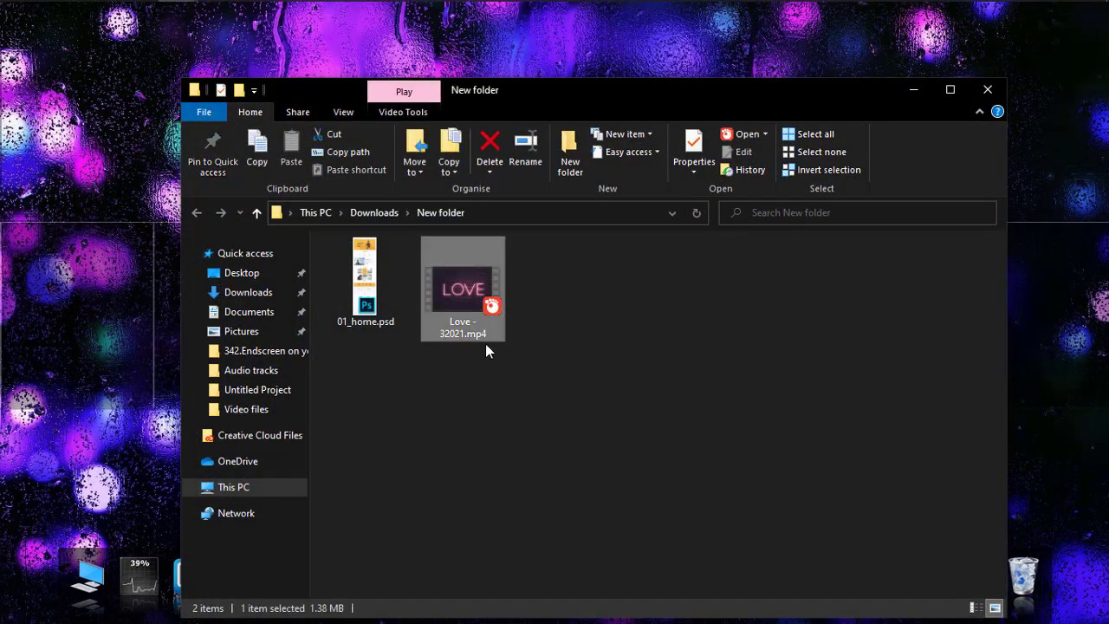
double_click(458, 303)
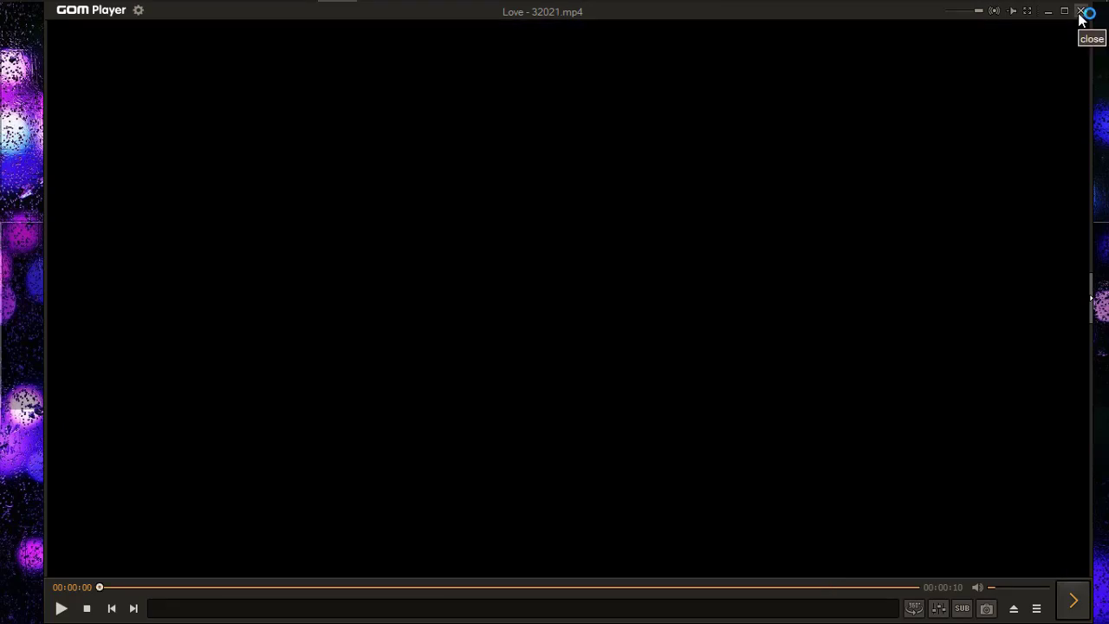
click(1080, 11)
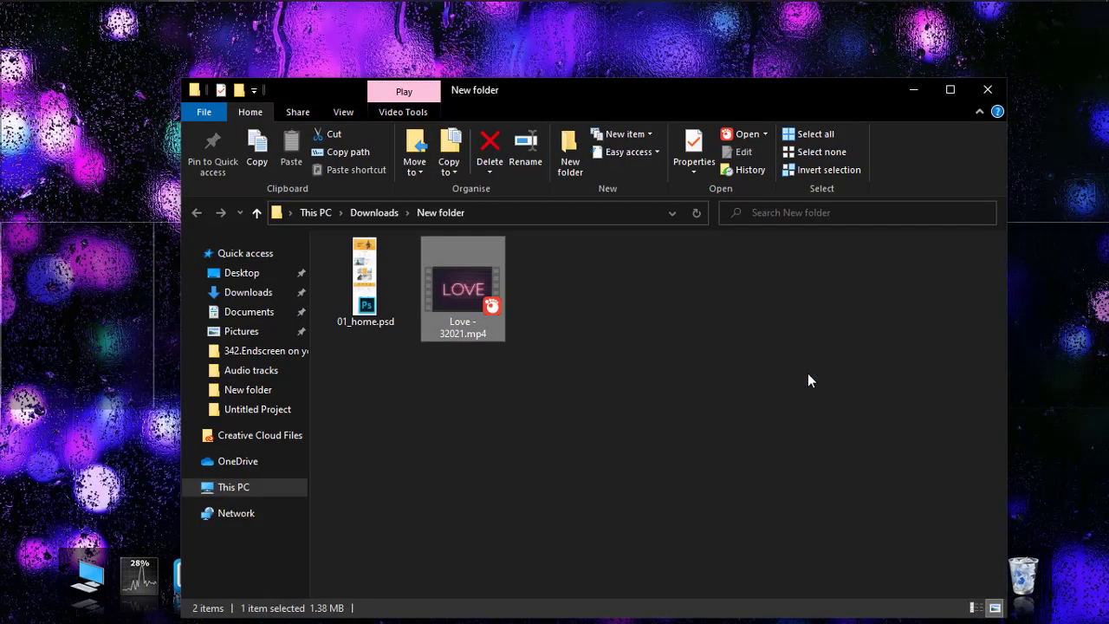
click(913, 94)
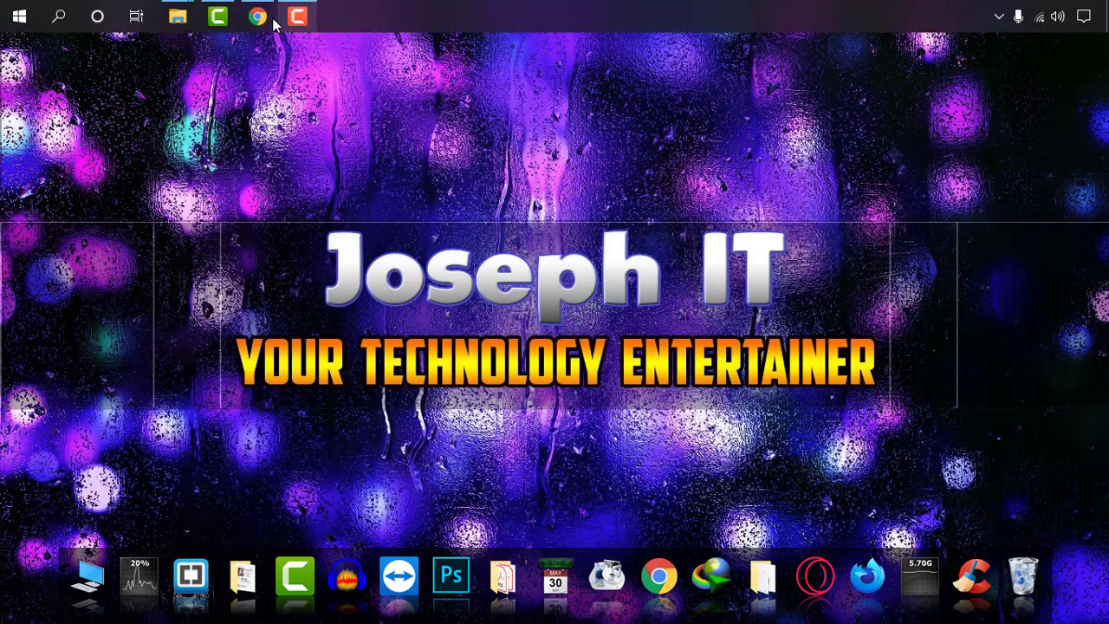
- Switch to Chrome and set the pixel width to 480 in the aspect ratio calculator for HD Video 16:9
click(257, 16)
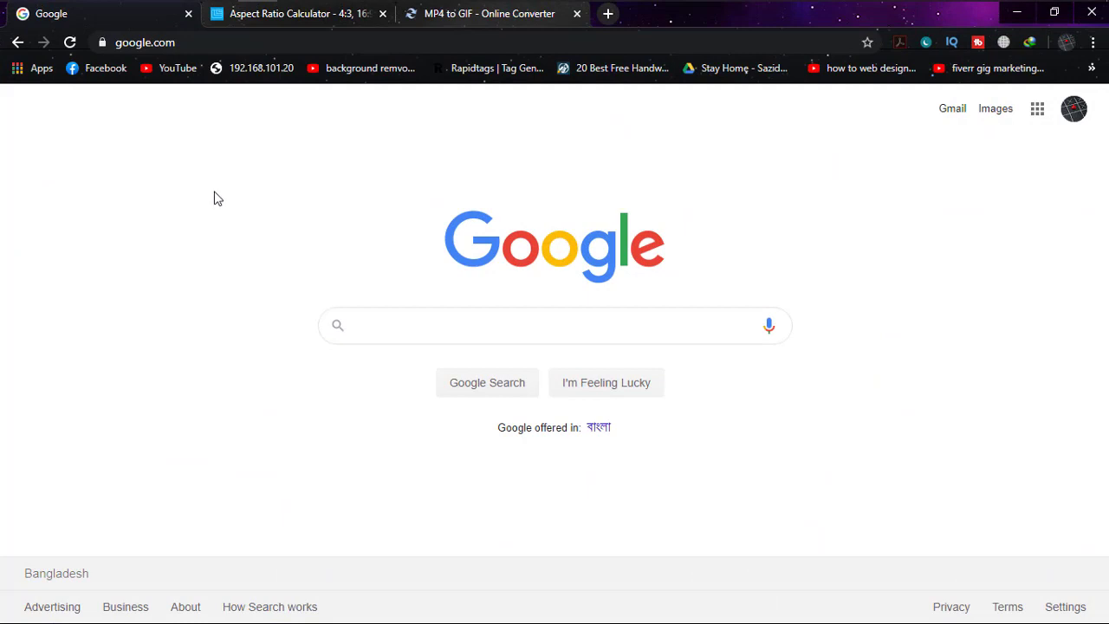
click(284, 18)
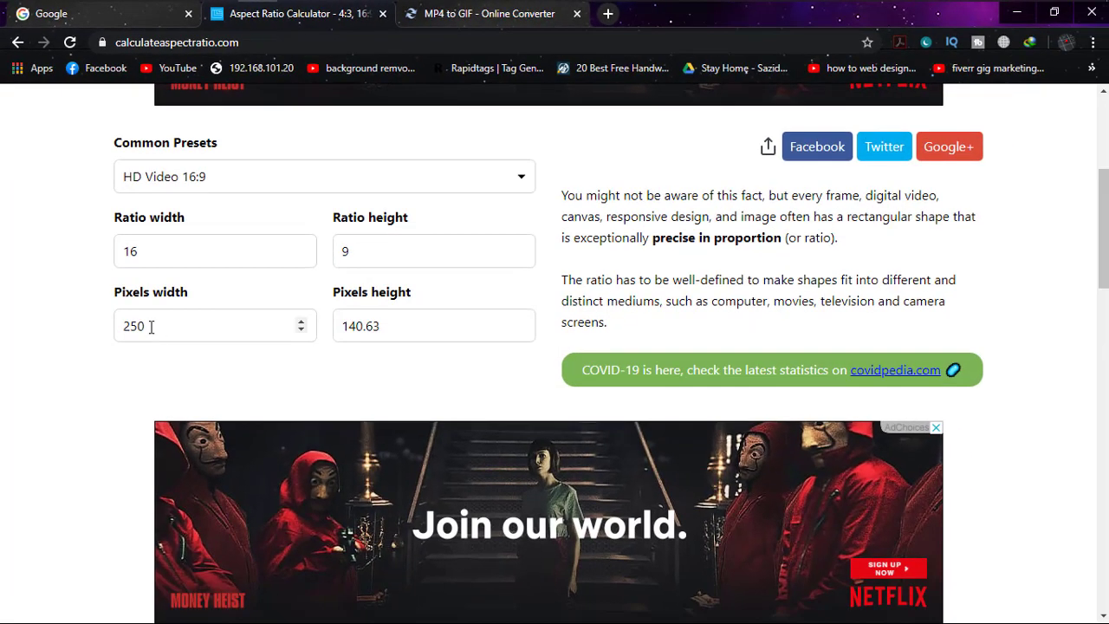
drag(156, 324, 49, 335)
text(480)
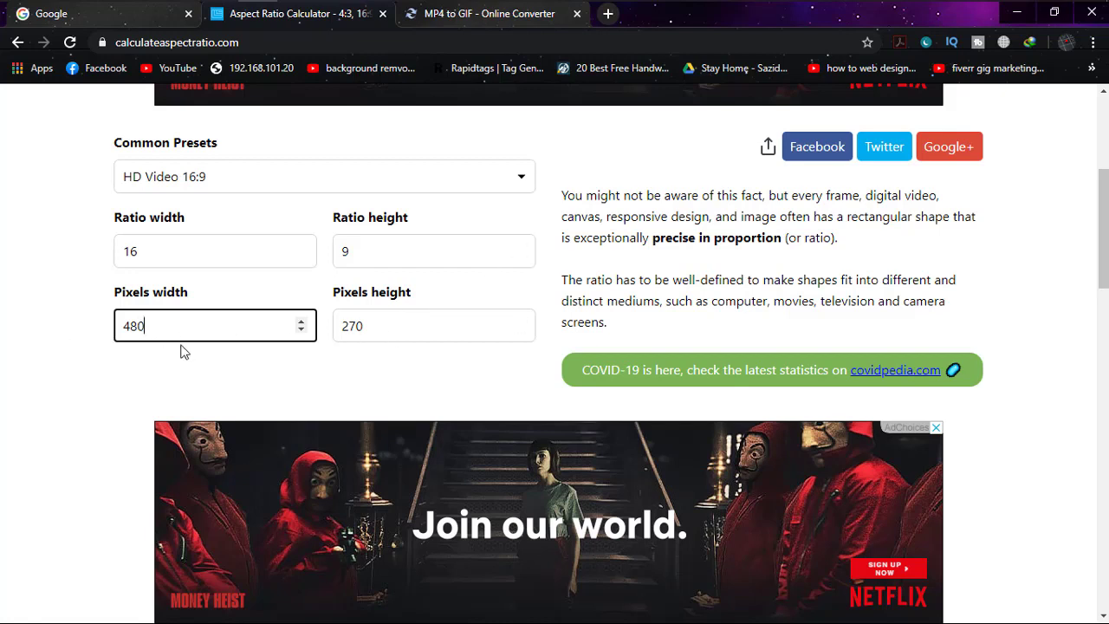
- Try pixel widths of 1280 and 560 in the aspect ratio calculator, and return the width to 480
key(ctrl+a)
text(1280)
key(ctrl+a)
text(480)
drag(158, 327, 94, 339)
text(560)
drag(177, 322, 64, 344)
text(480)
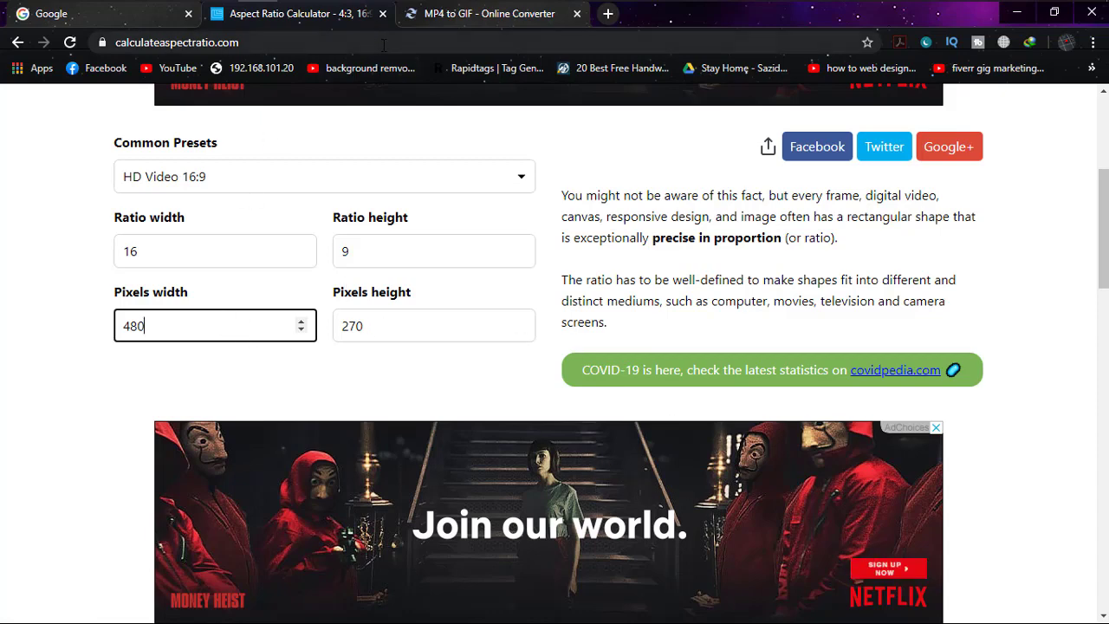
- Choose Love - 32021.mp4 from the New folder in Downloads as the file to upload in the online MP4 to GIF converter
click(453, 21)
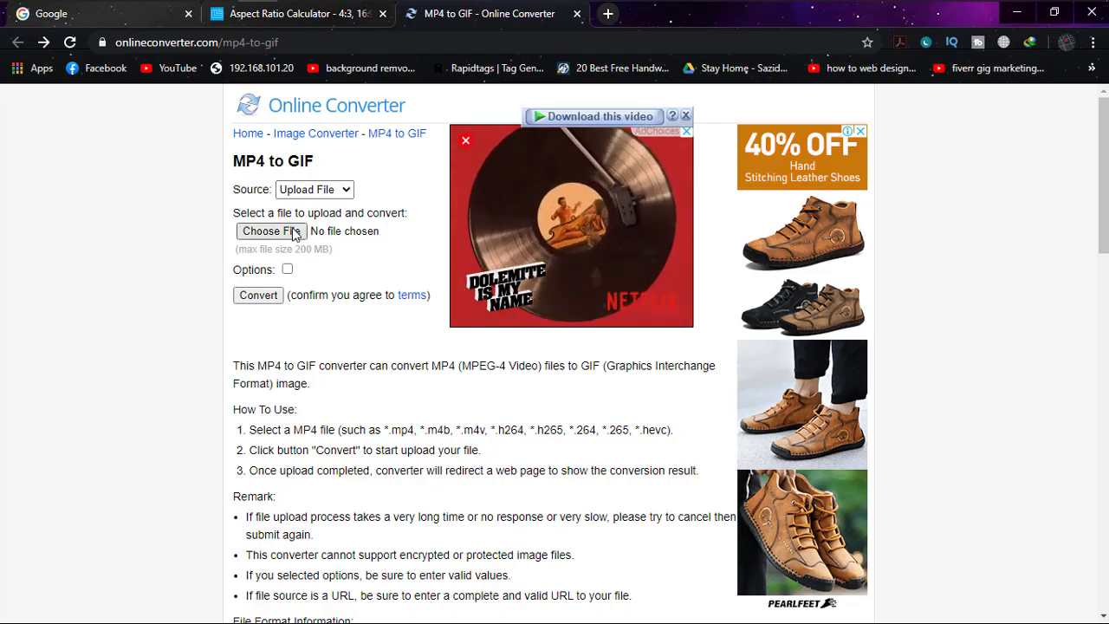
click(293, 231)
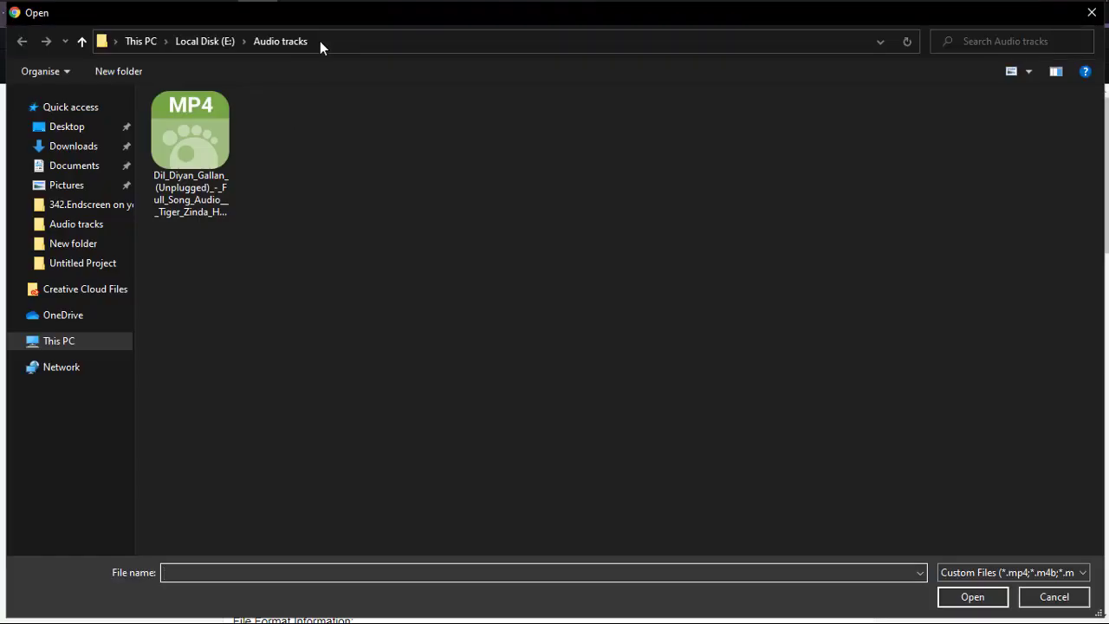
click(320, 40)
text(C:\Users\josep\Downloads\New folder)
key(ctrl+a)
key(Return)
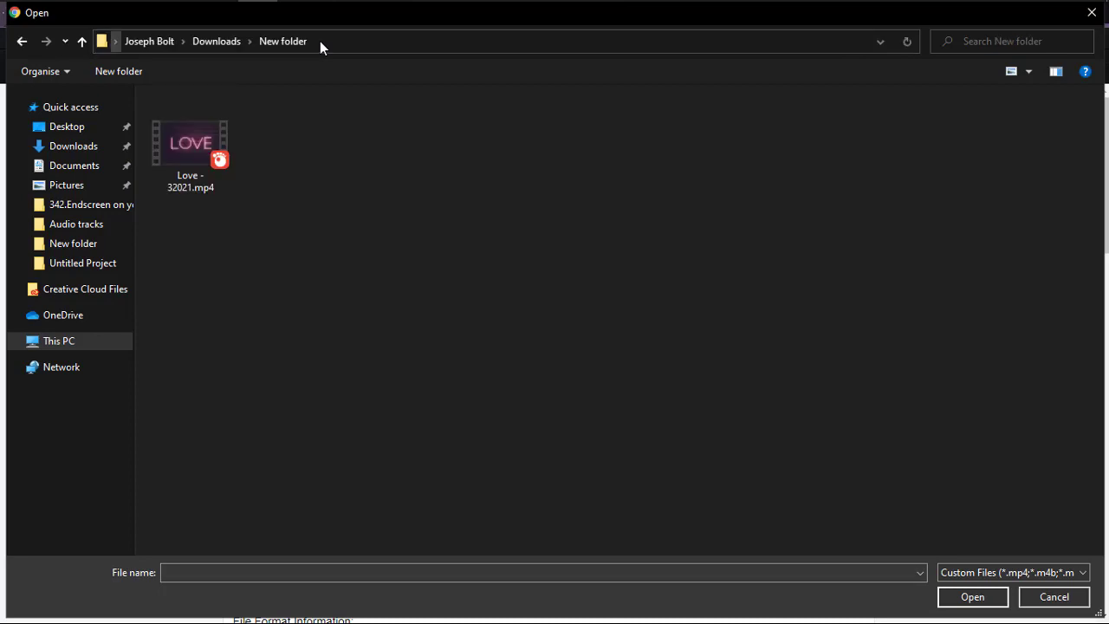
double_click(190, 152)
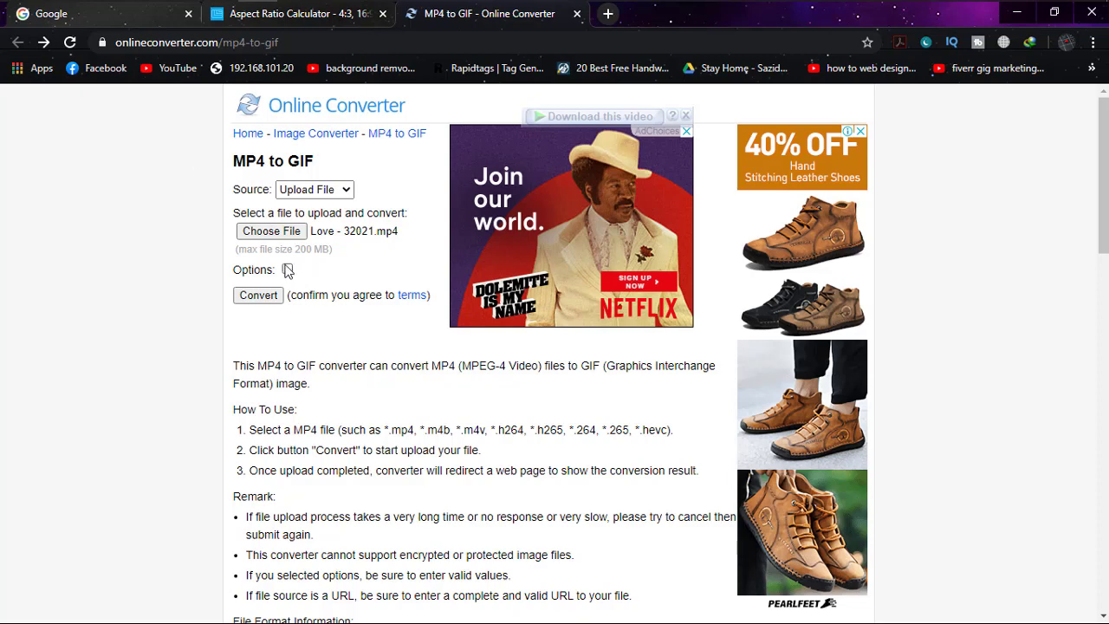
- Enable the conversion options and set the frame size to 480 x 270, matching the aspect ratio calculator
click(288, 269)
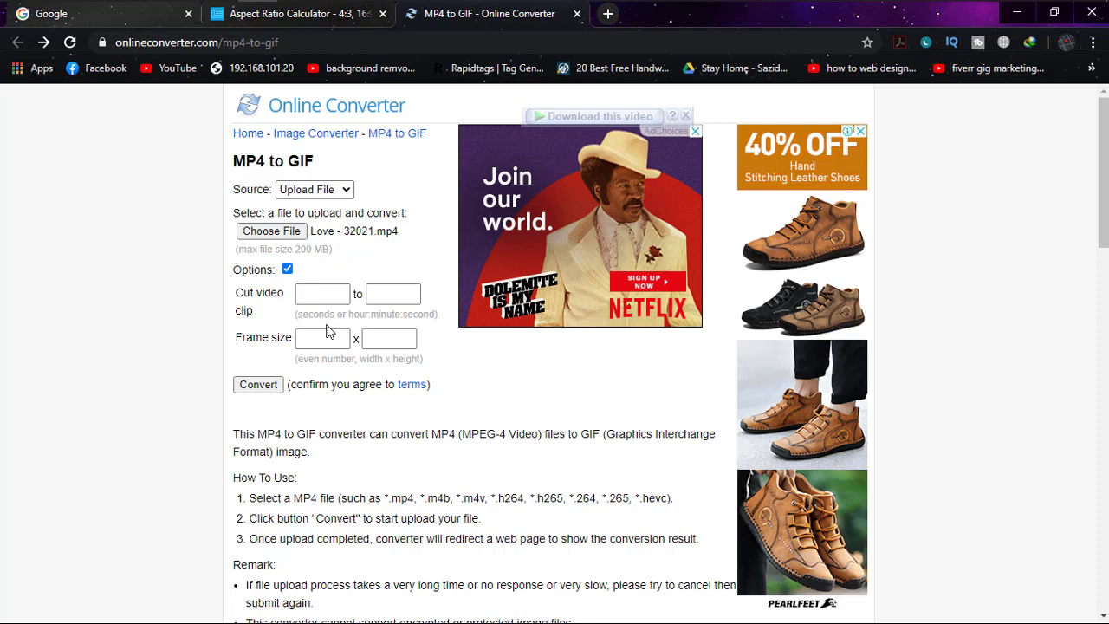
click(319, 294)
click(188, 319)
click(320, 338)
click(317, 13)
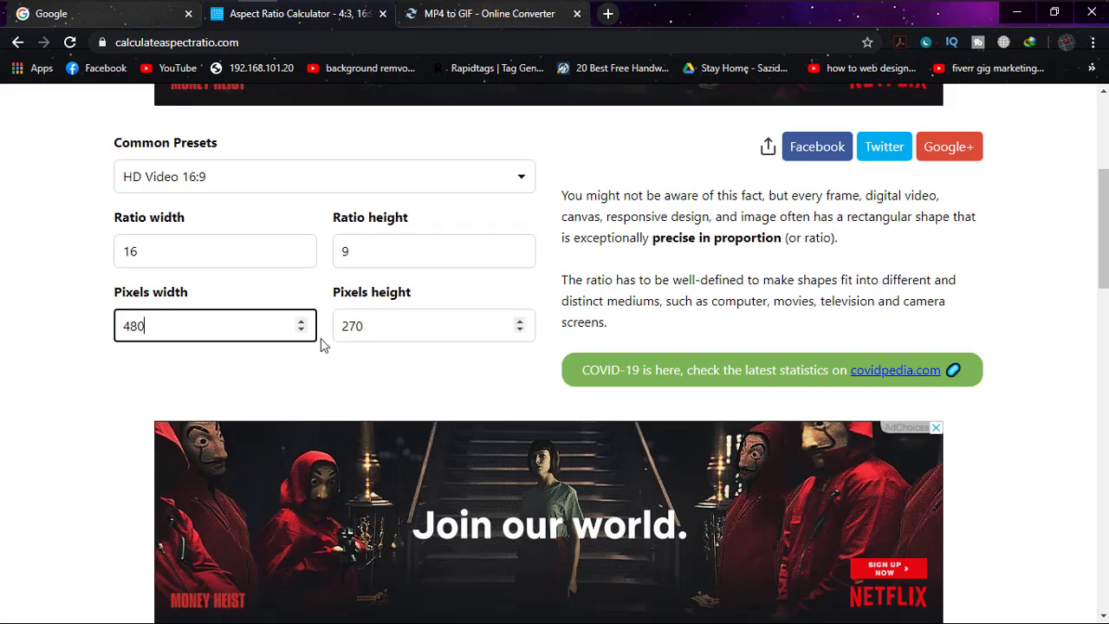
click(488, 13)
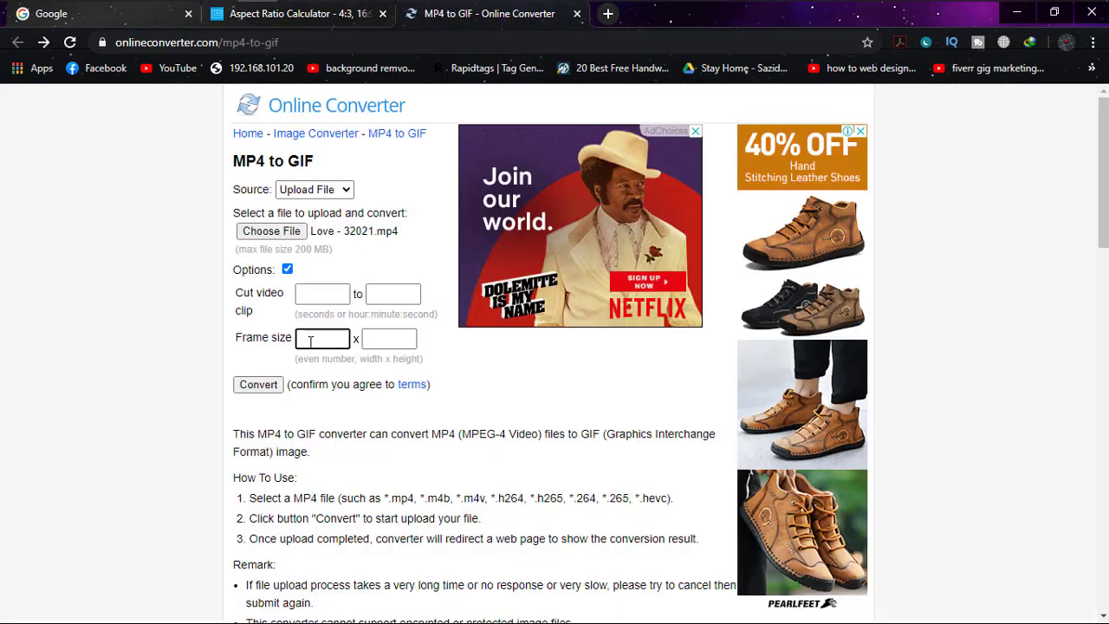
text(480)
click(374, 340)
text(270)
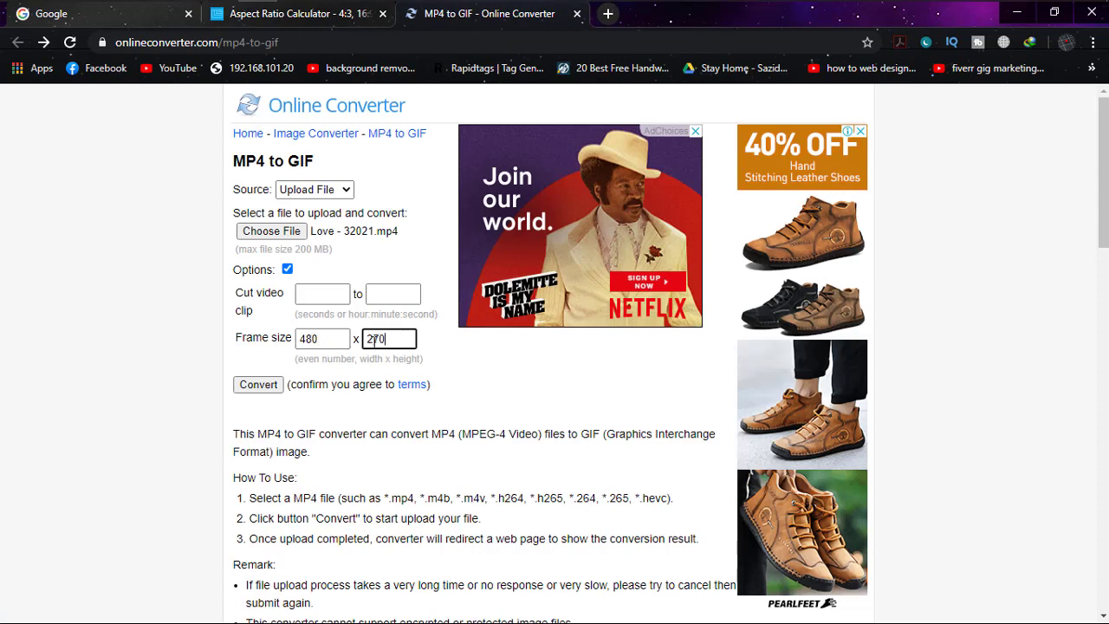
- Convert the uploaded MP4 to GIF and download the converted file
click(121, 362)
click(254, 387)
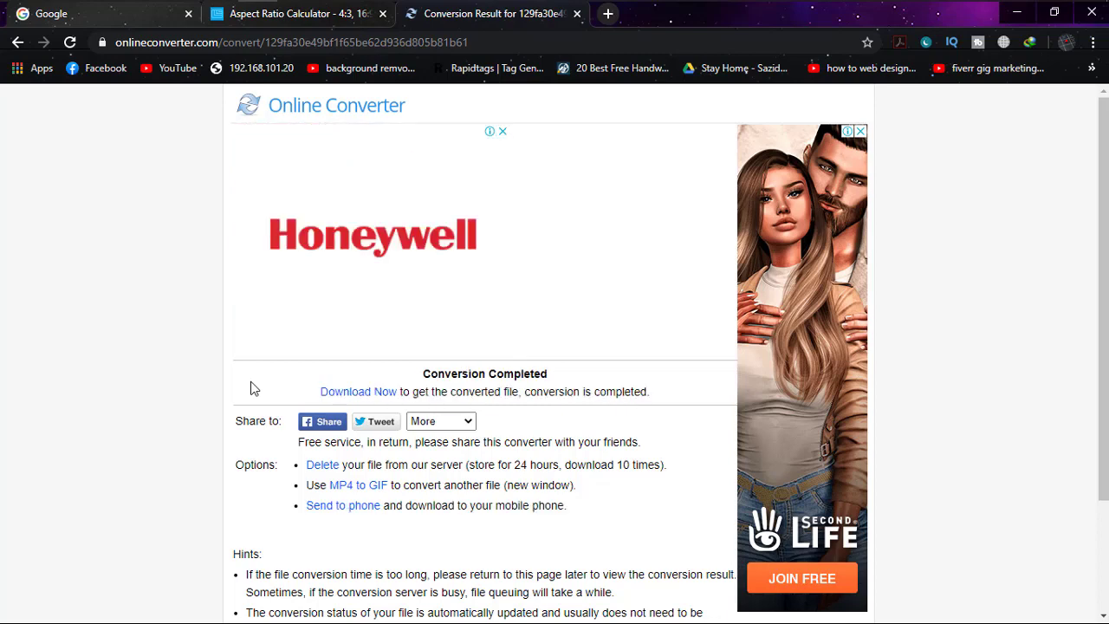
click(375, 395)
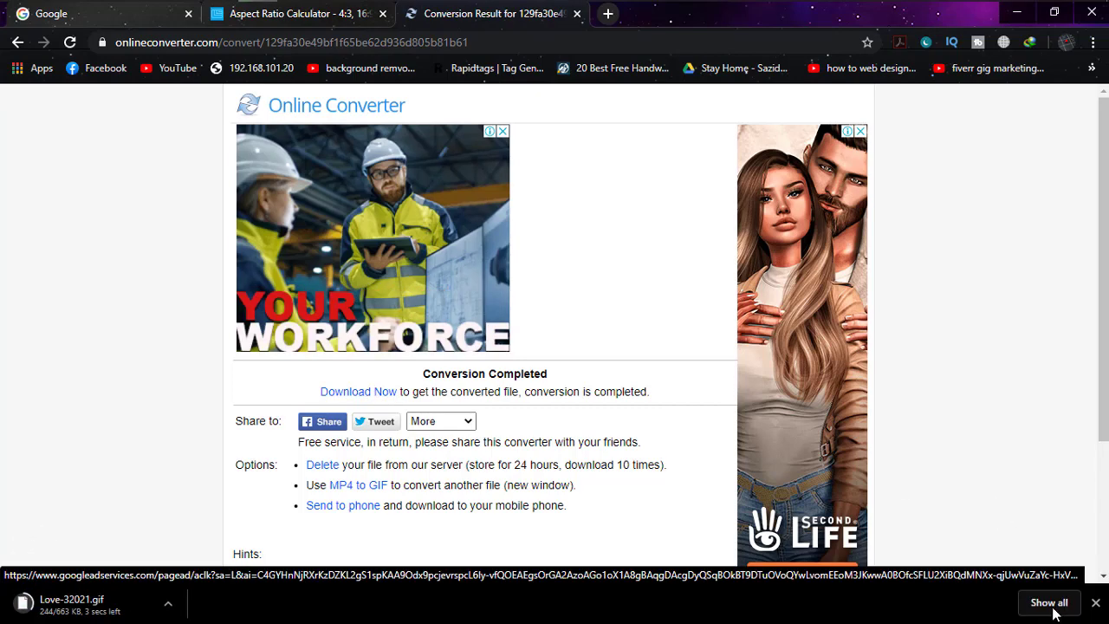
- View the downloaded Love-32021.gif in a new browser tab, and minimize the browser
click(1049, 602)
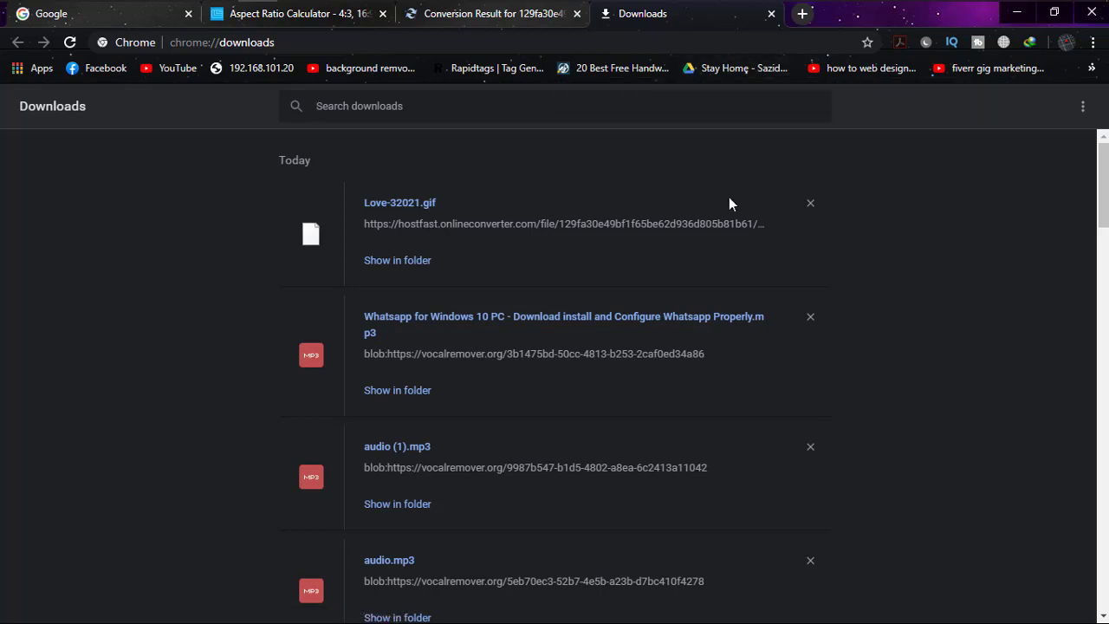
click(802, 15)
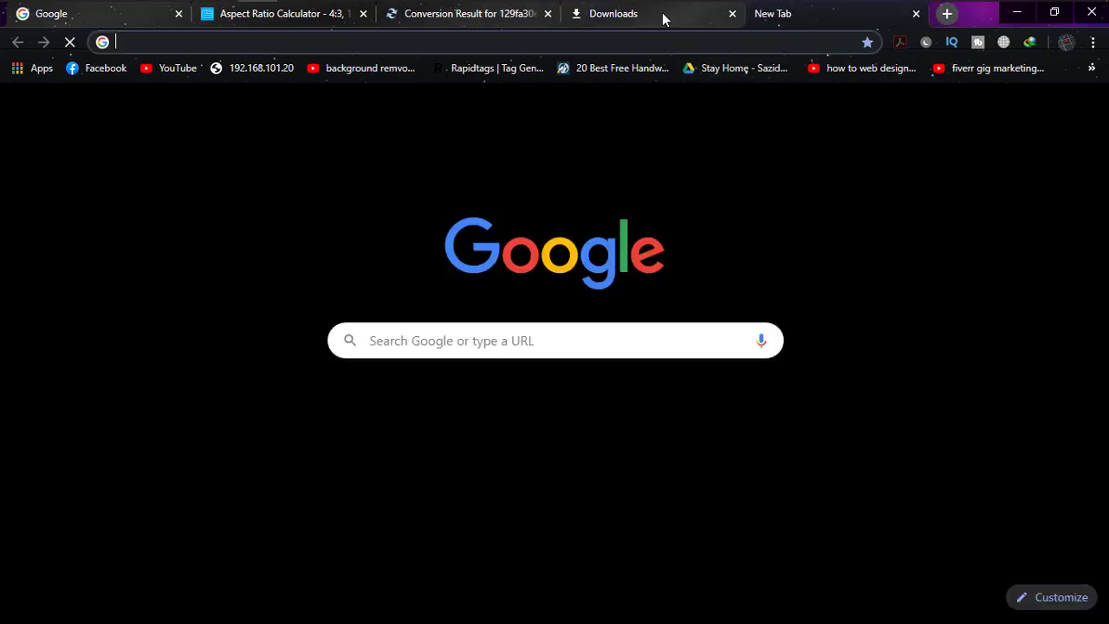
click(660, 14)
drag(398, 208, 694, 290)
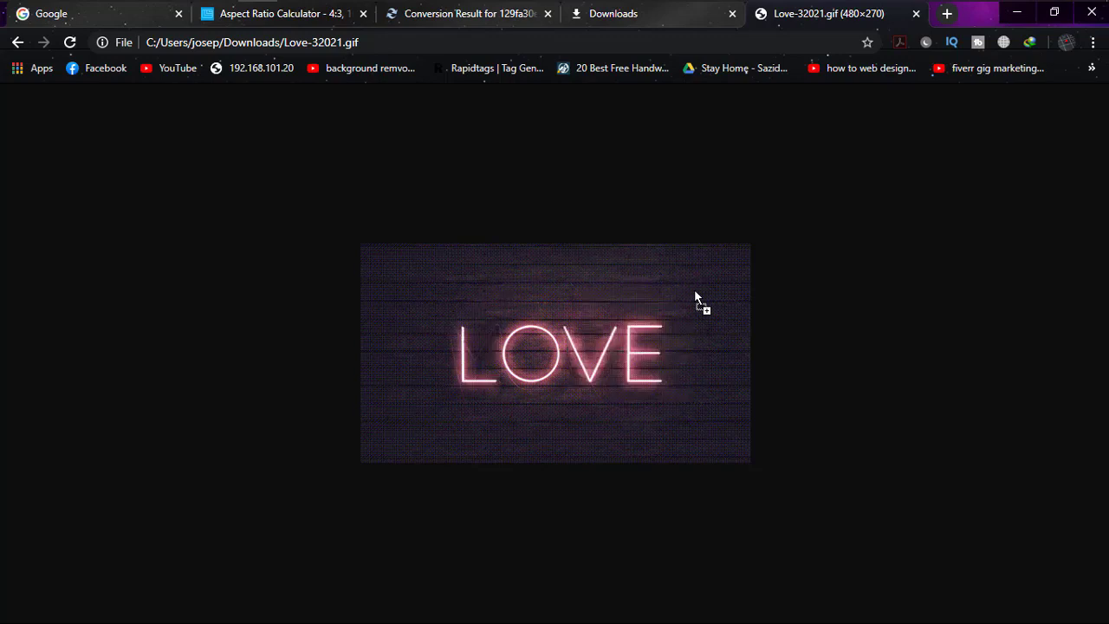
click(1016, 13)
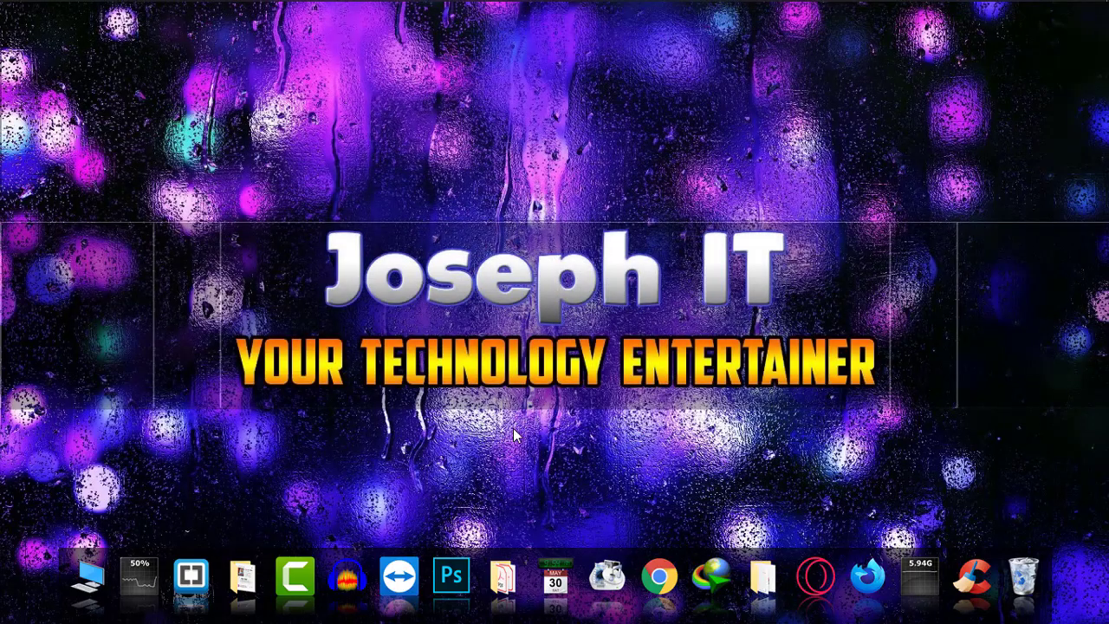